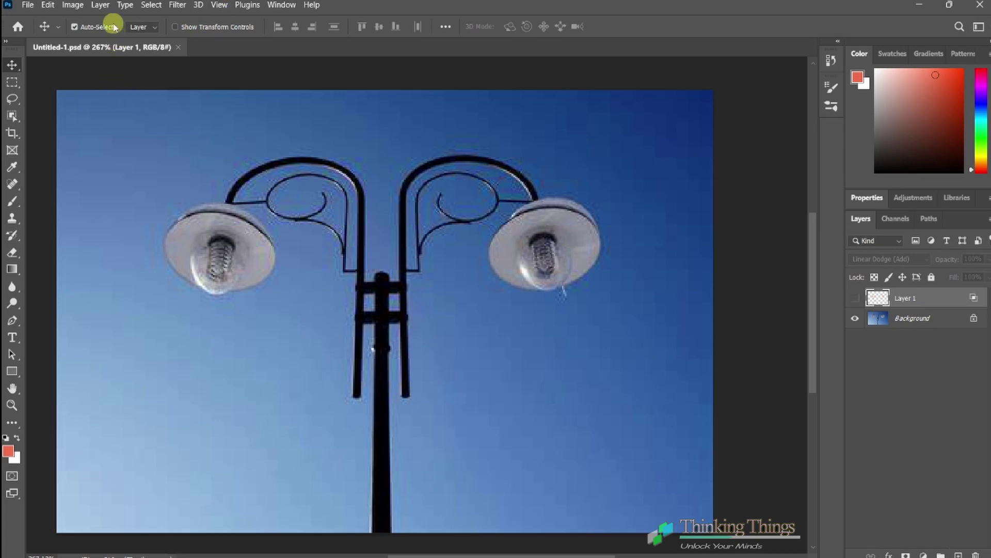
Step: Make Layer 1 visible so both lamp bulbs glow yellow against the blue sky
{"action": "left_click", "coordinate": [101, 5]}
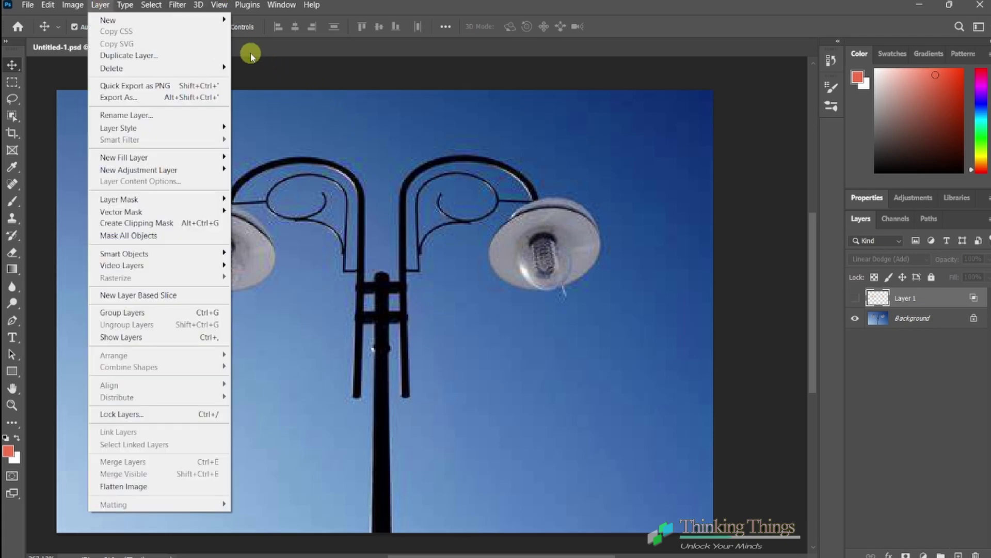
{"action": "left_click", "coordinate": [264, 75]}
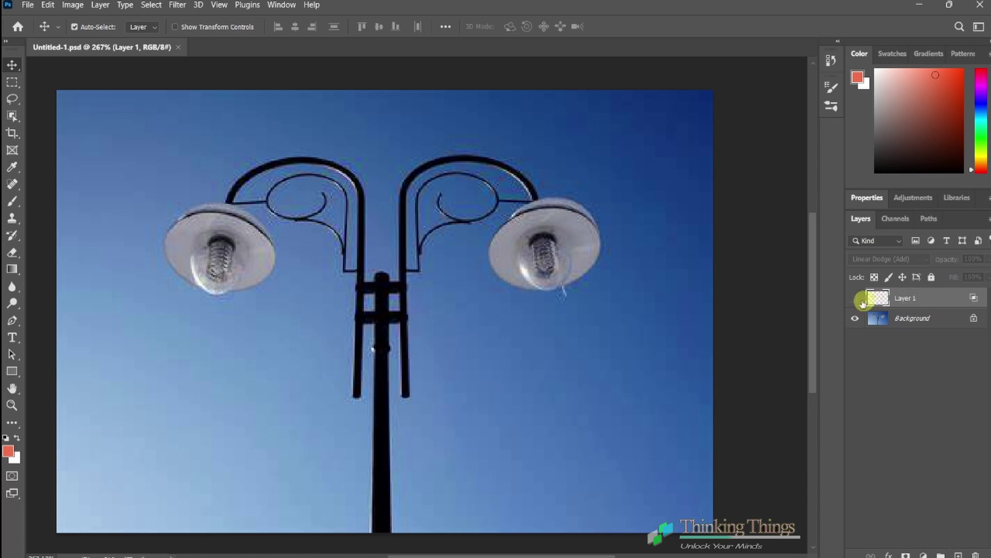
{"action": "left_click", "coordinate": [857, 300]}
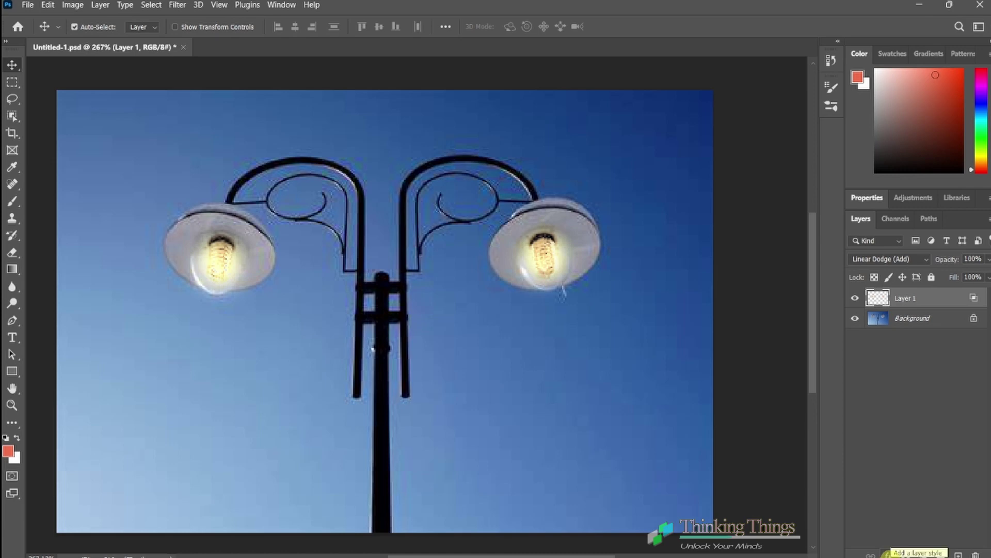
{"action": "left_click", "coordinate": [885, 553]}
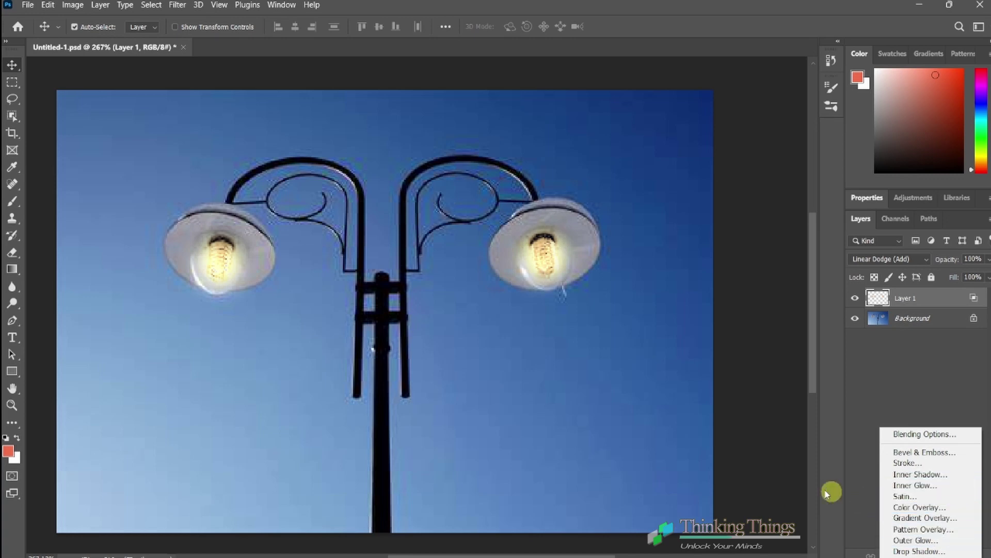
{"action": "left_click", "coordinate": [863, 395]}
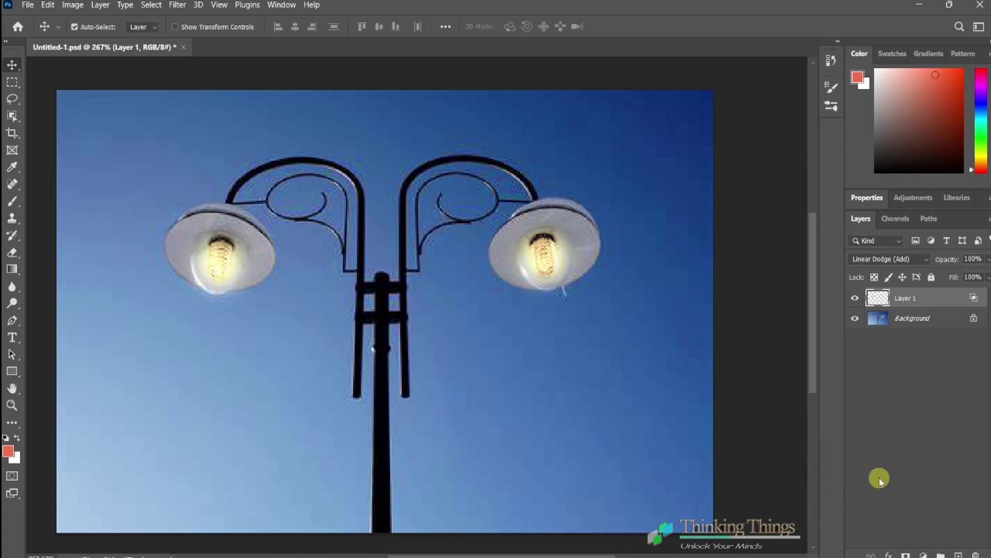
{"action": "left_click", "coordinate": [100, 5]}
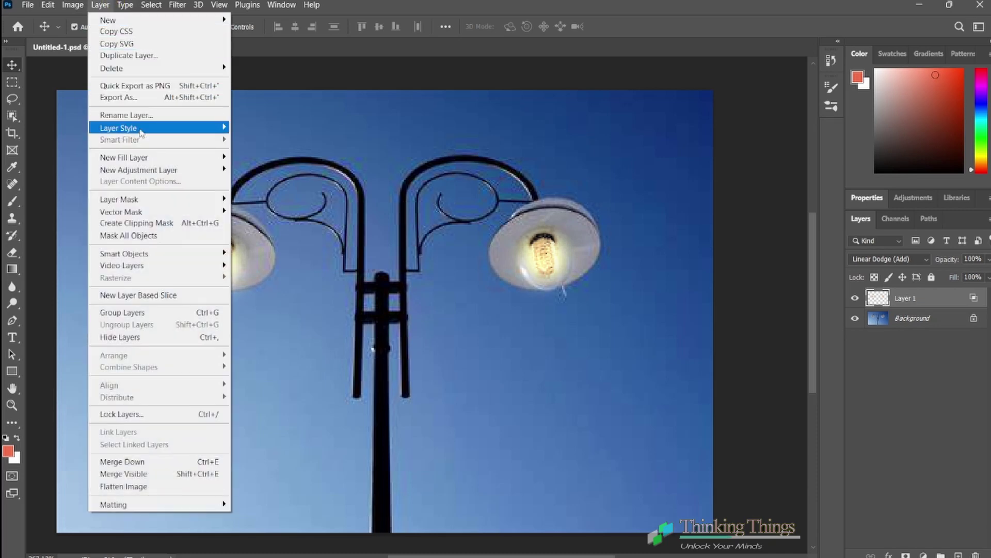
{"action": "mouse_move", "coordinate": [119, 128]}
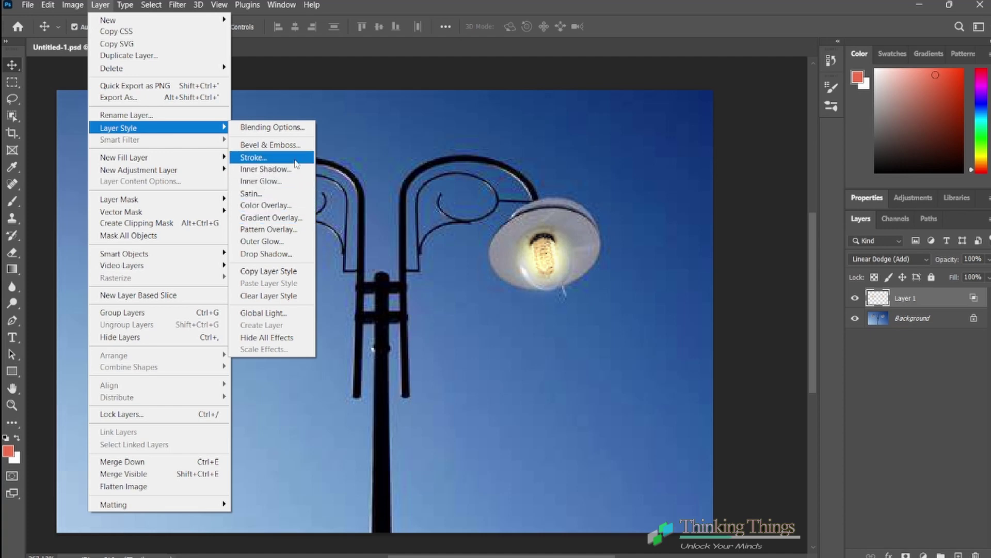
{"action": "left_click", "coordinate": [857, 411]}
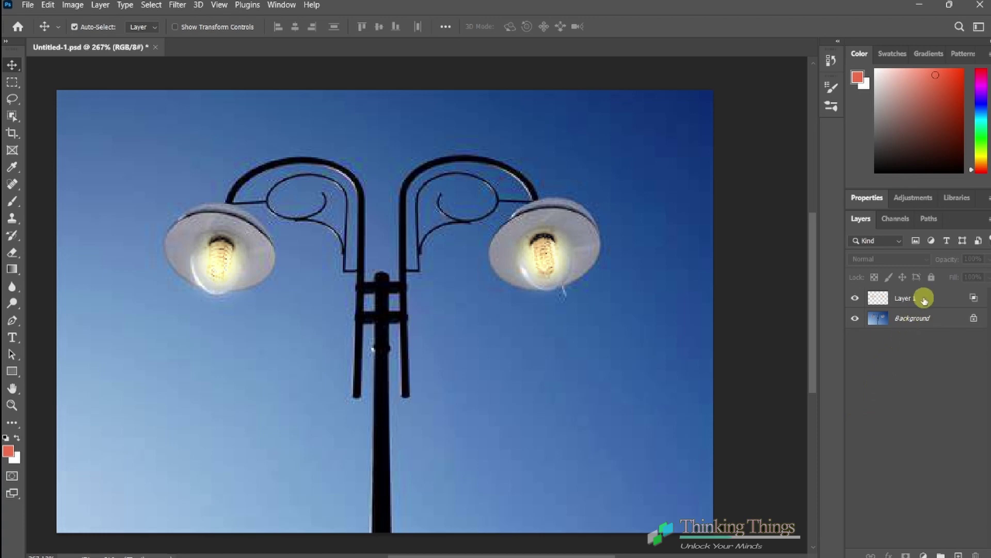
Step: Open Layer 1's Linear Dodge (Add) blending options and move the Layer Style dialog over the canvas
{"action": "double_click", "coordinate": [924, 299]}
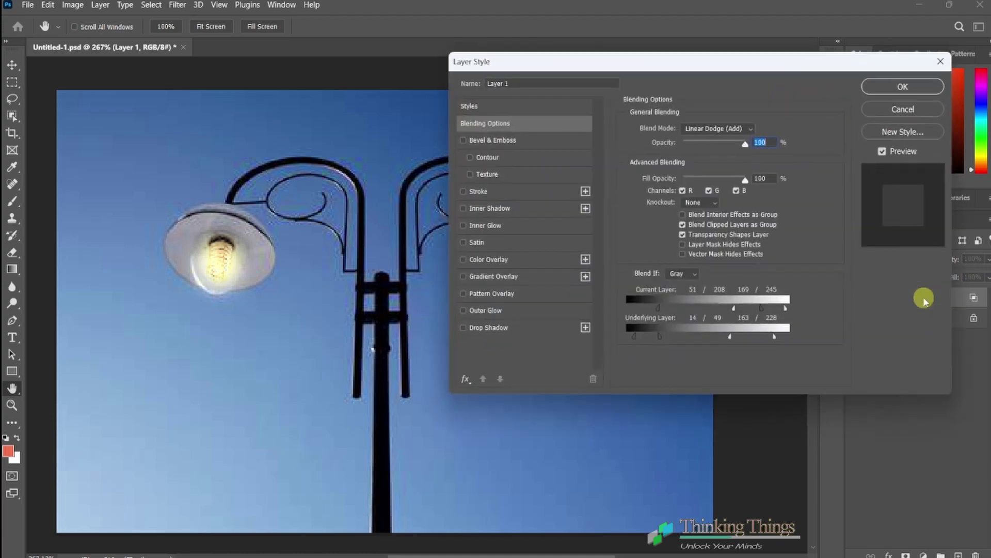
{"action": "left_click_drag", "start_coordinate": [768, 61], "coordinate": [587, 80]}
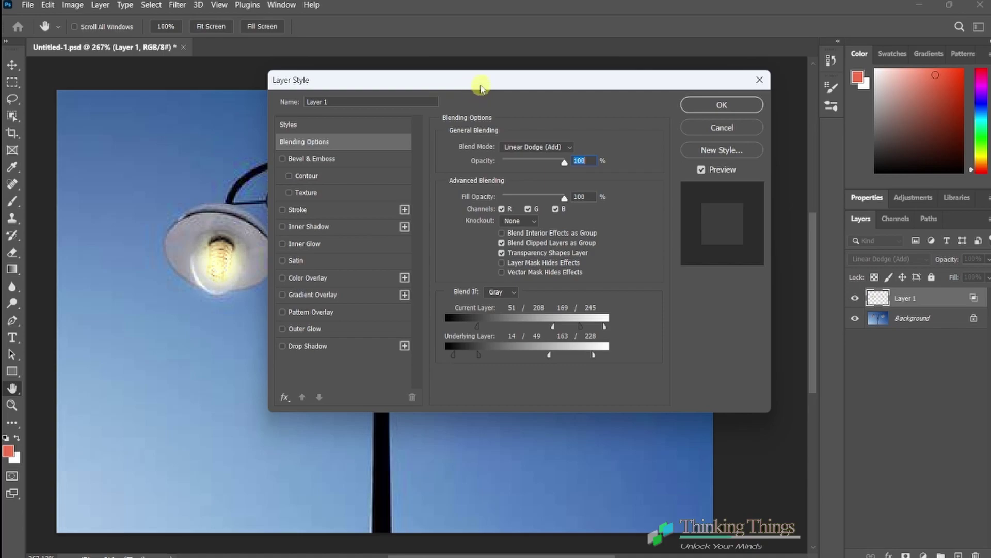
{"action": "mouse_move", "coordinate": [487, 81]}
{"action": "left_mouse_down"}
{"action": "mouse_move", "coordinate": [523, 150]}
{"action": "mouse_move", "coordinate": [622, 232]}
{"action": "mouse_move", "coordinate": [592, 172]}
{"action": "mouse_move", "coordinate": [843, 159]}
{"action": "mouse_move", "coordinate": [775, 172]}
{"action": "mouse_move", "coordinate": [580, 139]}
{"action": "left_mouse_up"}
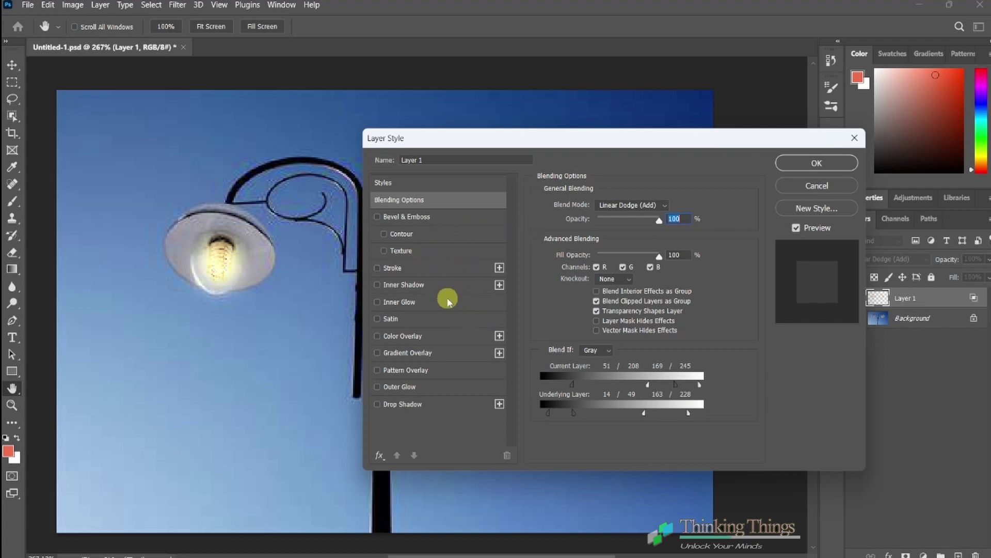
Step: Give Layer 1 a smooth 7 px inner Bevel & Emboss, keeping the Linear Dodge (Add) blend mode
{"action": "left_click", "coordinate": [377, 217]}
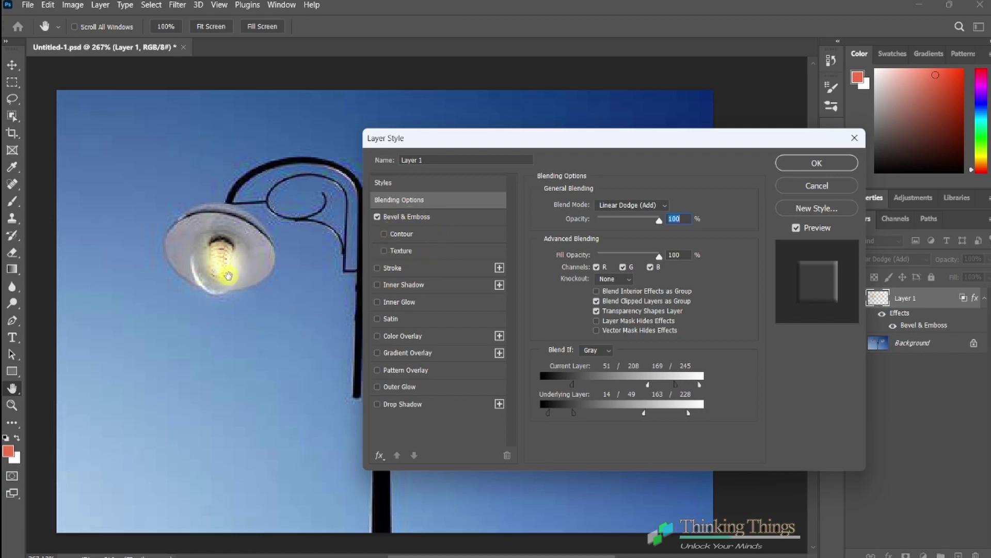
{"action": "left_click", "coordinate": [417, 221]}
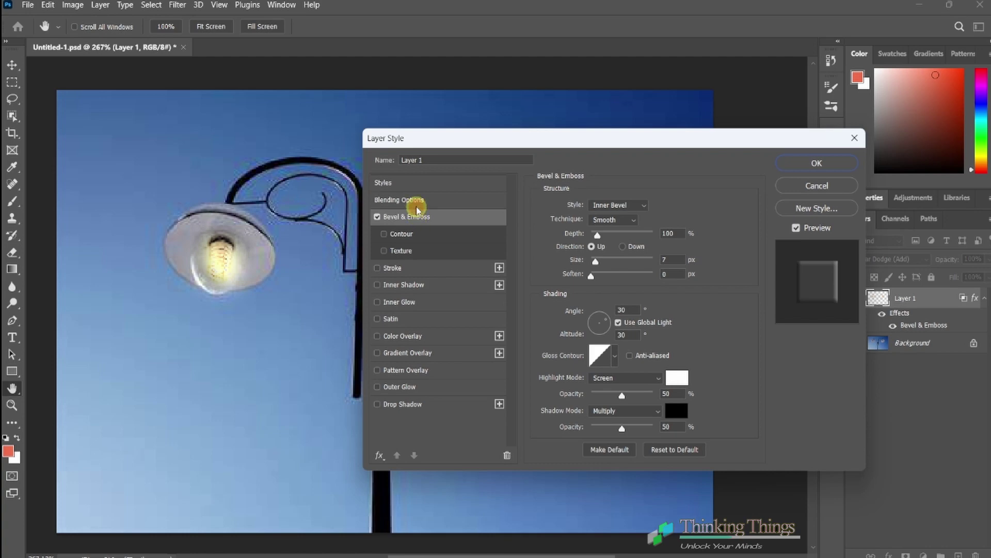
{"action": "left_click", "coordinate": [416, 206]}
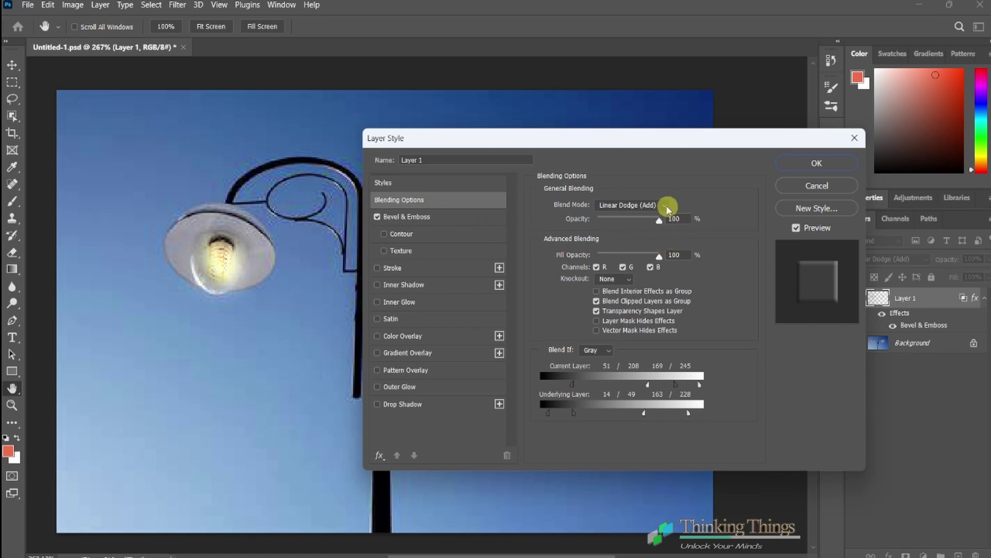
{"action": "left_click", "coordinate": [663, 205]}
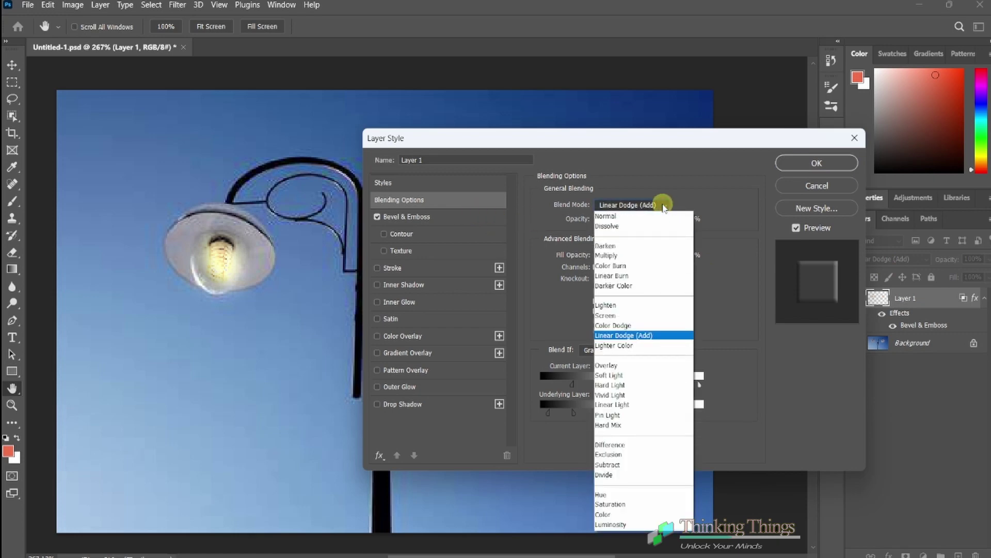
{"action": "left_click", "coordinate": [664, 205]}
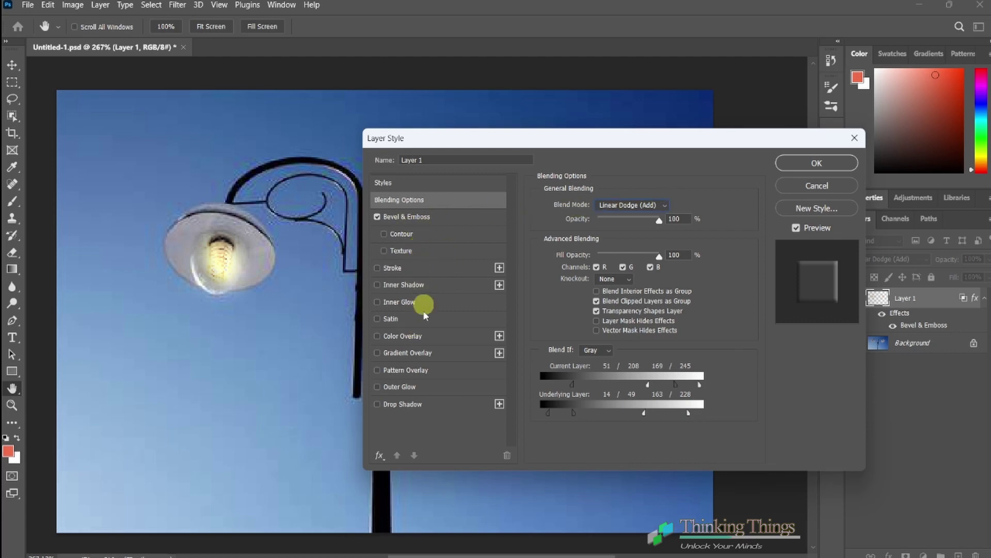
{"action": "left_click", "coordinate": [378, 218]}
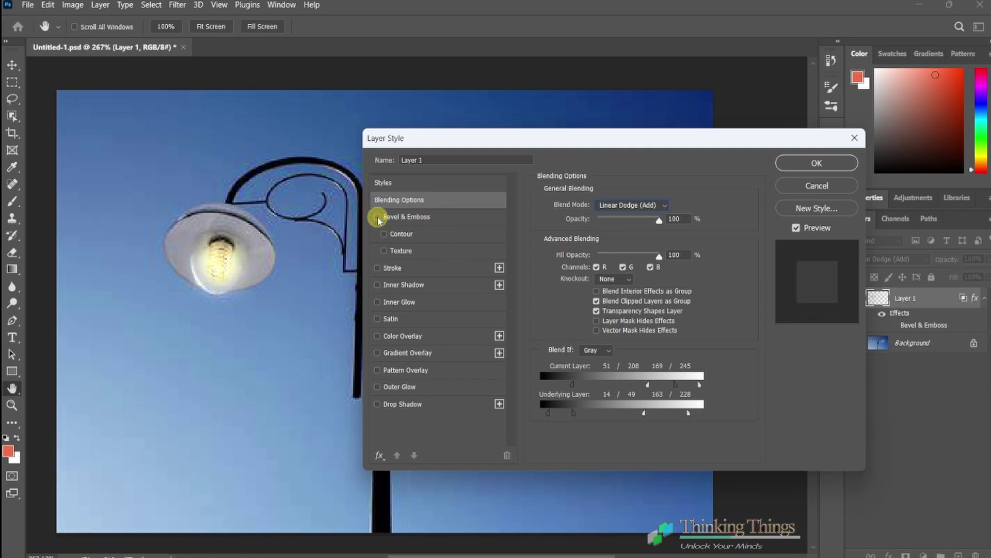
{"action": "left_click", "coordinate": [378, 216]}
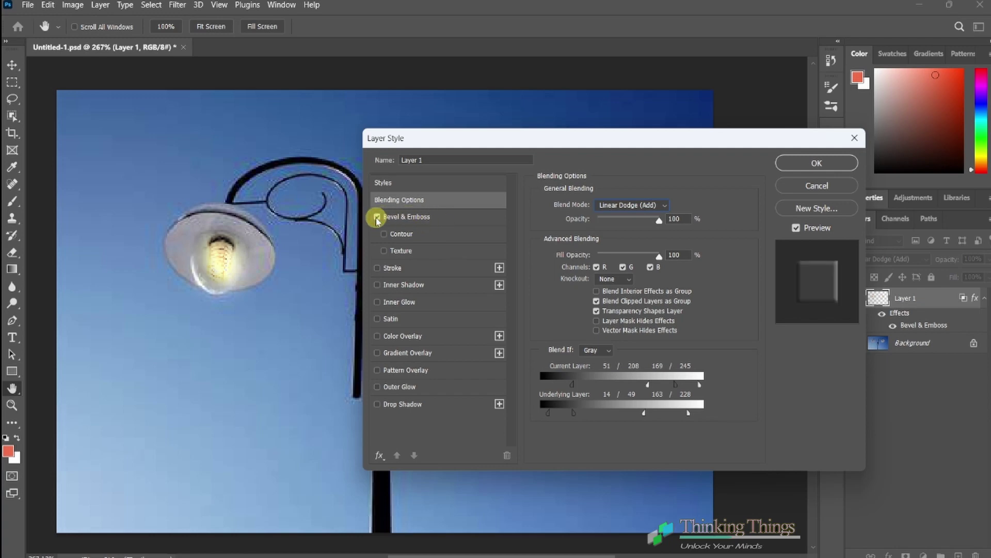
{"action": "left_click", "coordinate": [427, 221]}
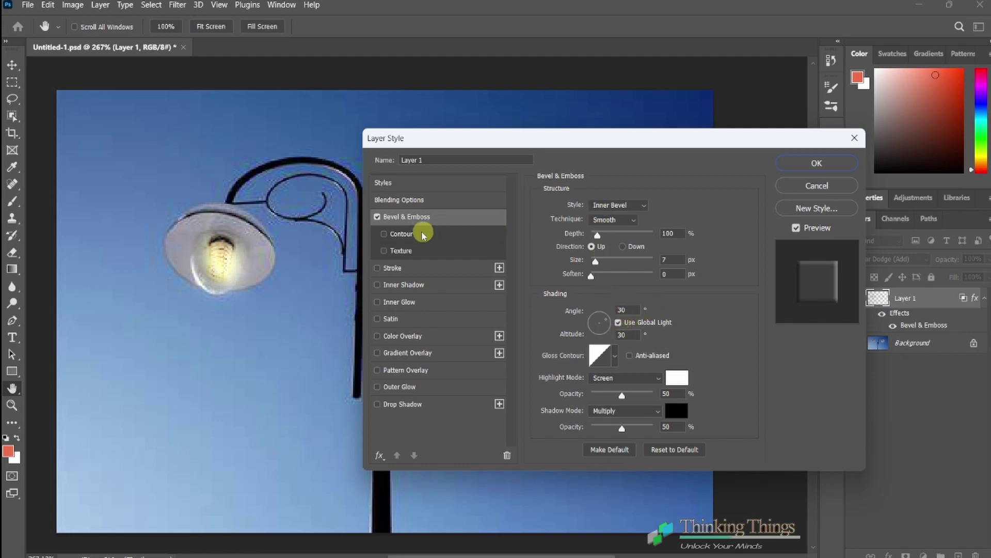
Step: Try a Stroke effect, then add an Inner Shadow and a second Inner Shadow copy
{"action": "left_click", "coordinate": [377, 268]}
{"action": "left_click", "coordinate": [377, 268]}
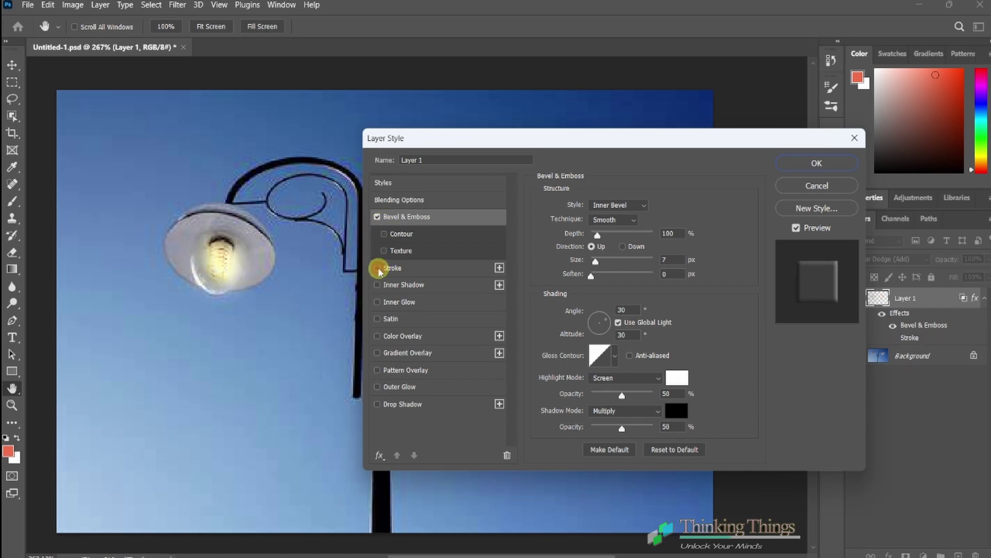
{"action": "left_click", "coordinate": [378, 285]}
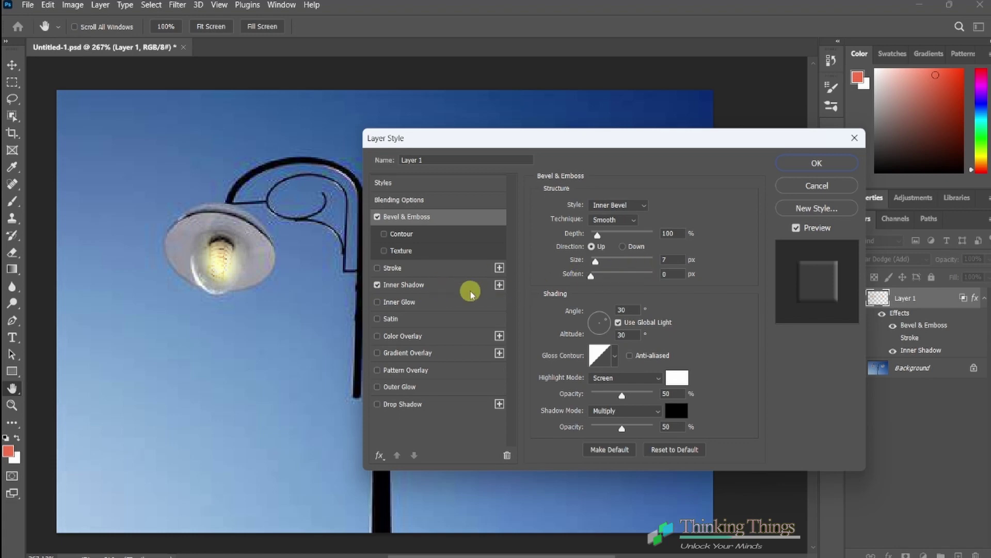
{"action": "left_click", "coordinate": [412, 286]}
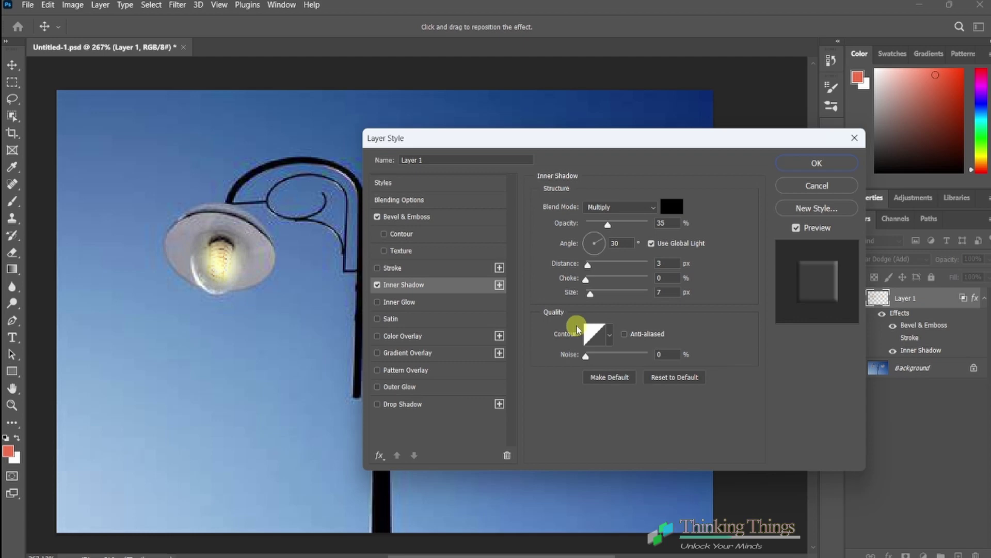
{"action": "left_click", "coordinate": [499, 285]}
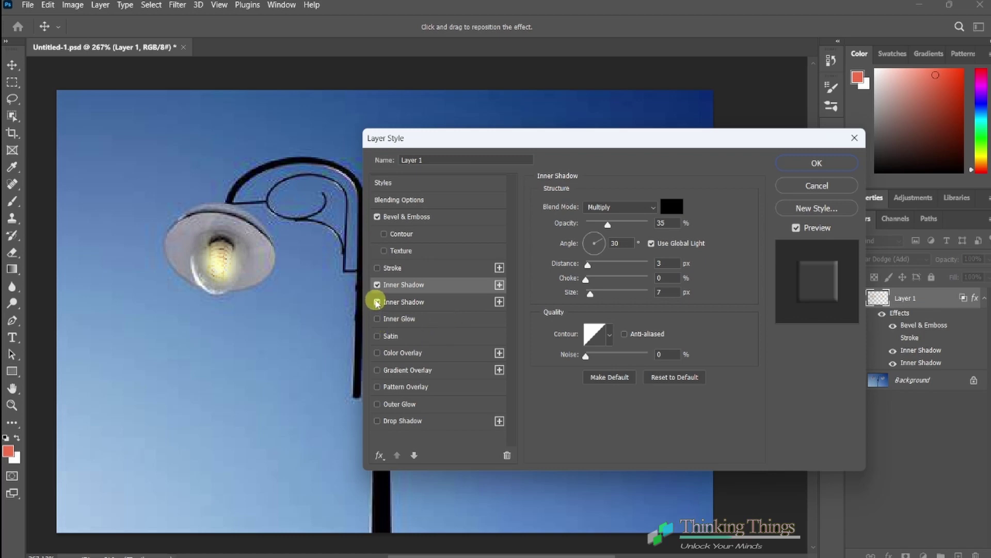
Step: Delete both Inner Shadow entries so only Bevel & Emboss remains
{"action": "left_click", "coordinate": [378, 302]}
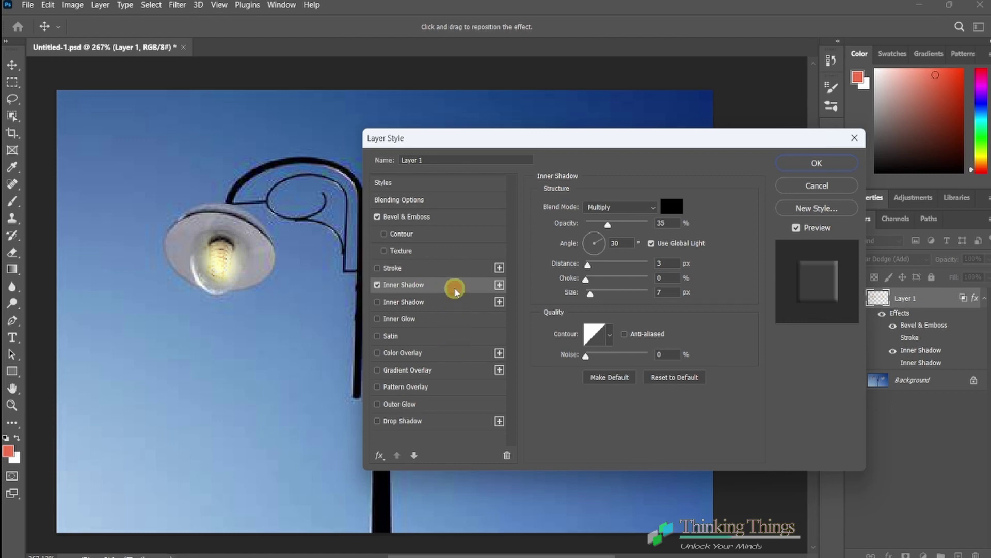
{"action": "left_click", "coordinate": [507, 455]}
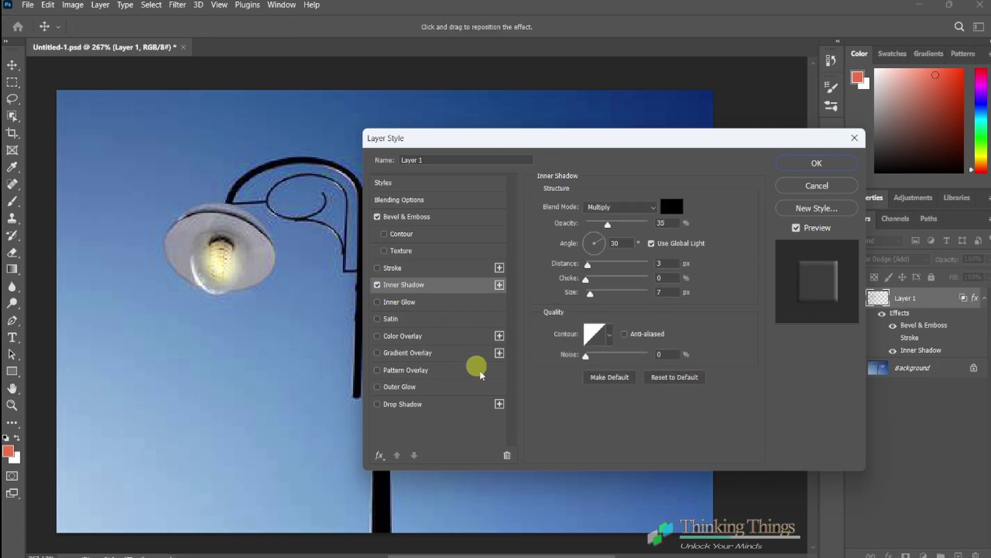
{"action": "left_click", "coordinate": [507, 455]}
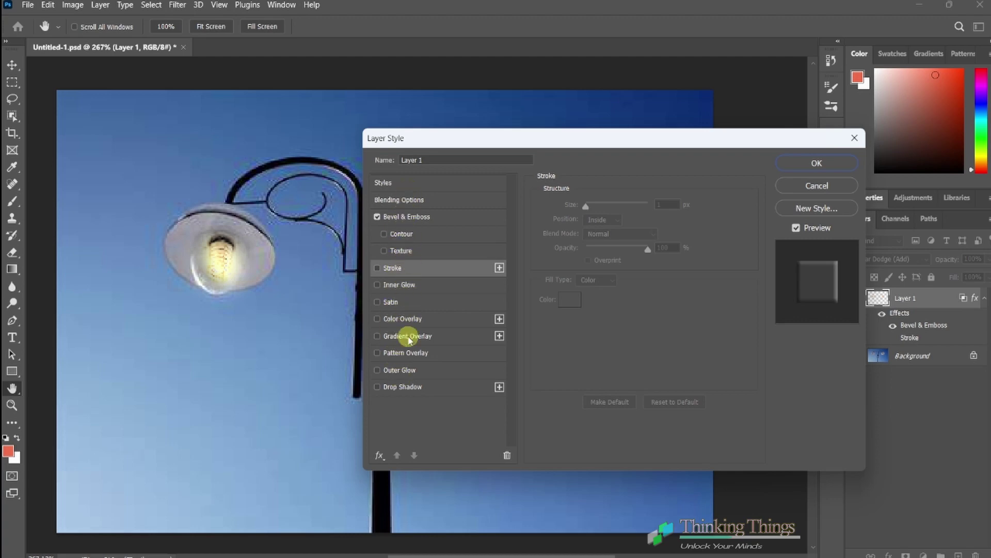
Step: Add Inner Shadow and Outer Glow to Layer 1 alongside Bevel & Emboss and apply the style
{"action": "left_click", "coordinate": [381, 458]}
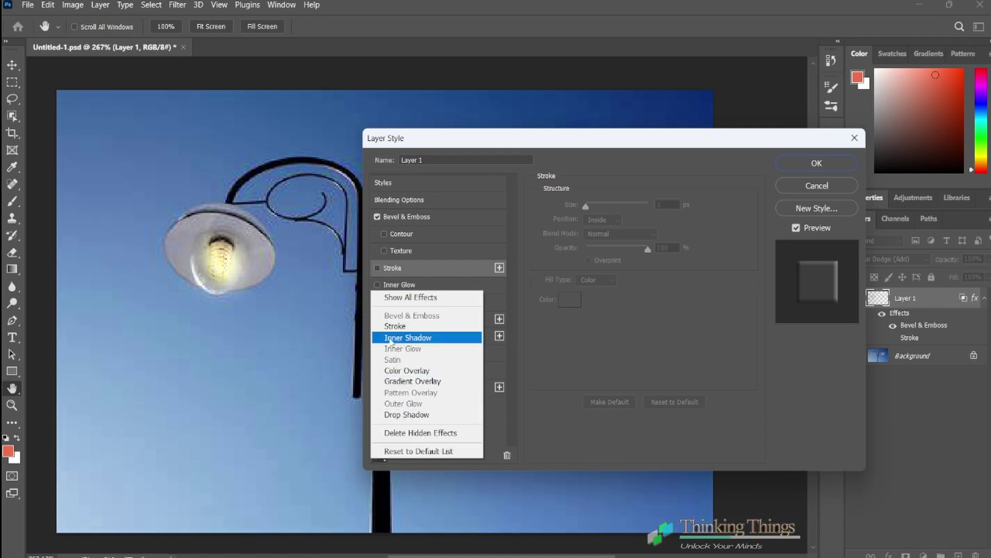
{"action": "left_click", "coordinate": [407, 338]}
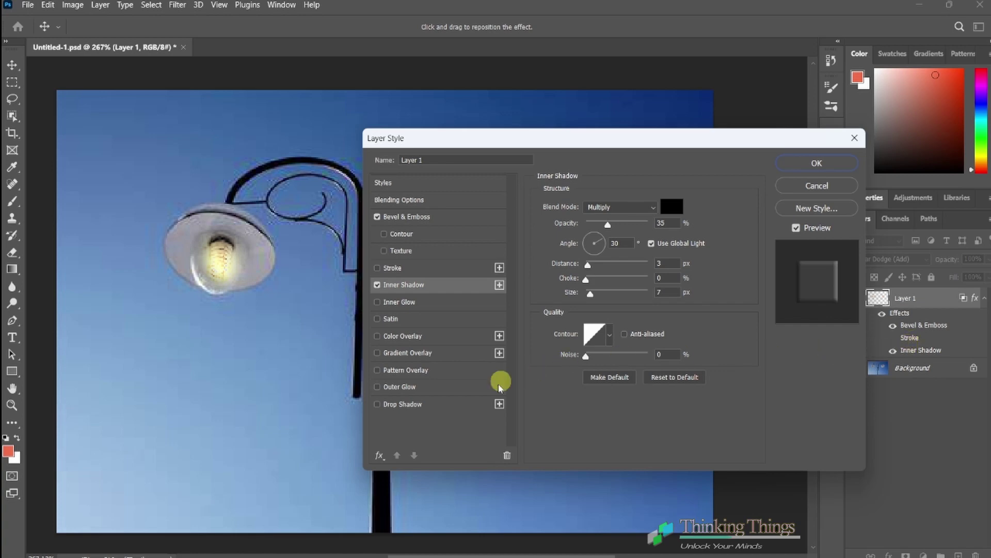
{"action": "left_click", "coordinate": [377, 387]}
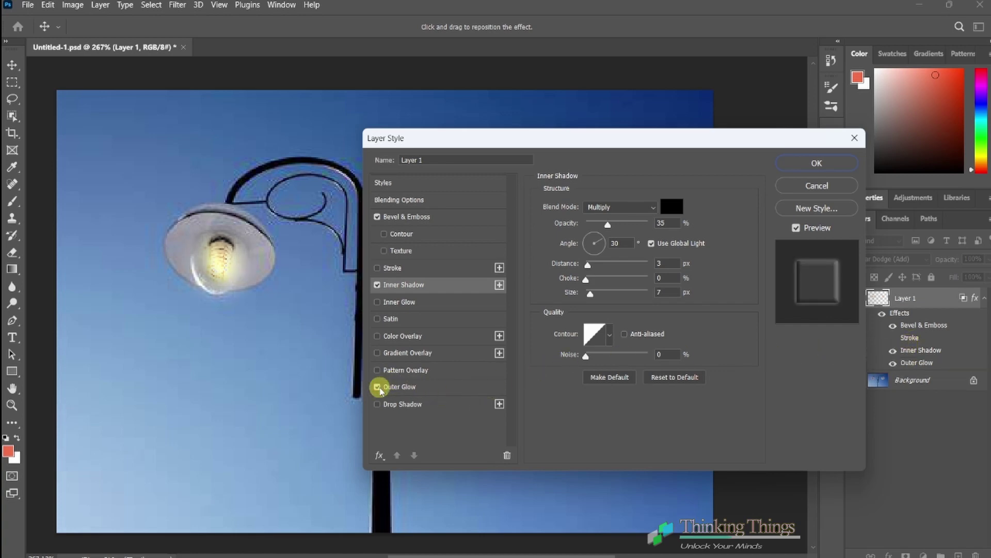
{"action": "left_click", "coordinate": [820, 162]}
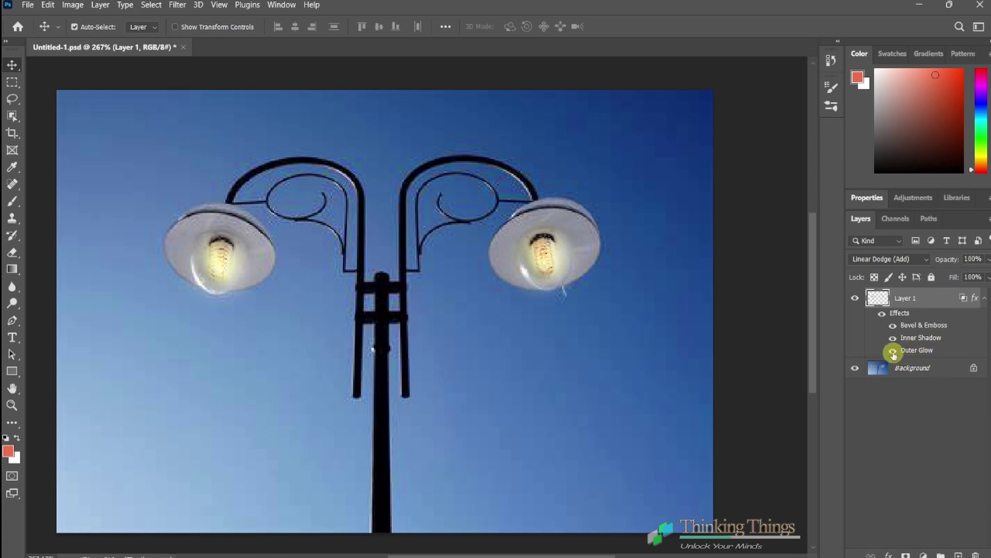
{"action": "left_click", "coordinate": [892, 351]}
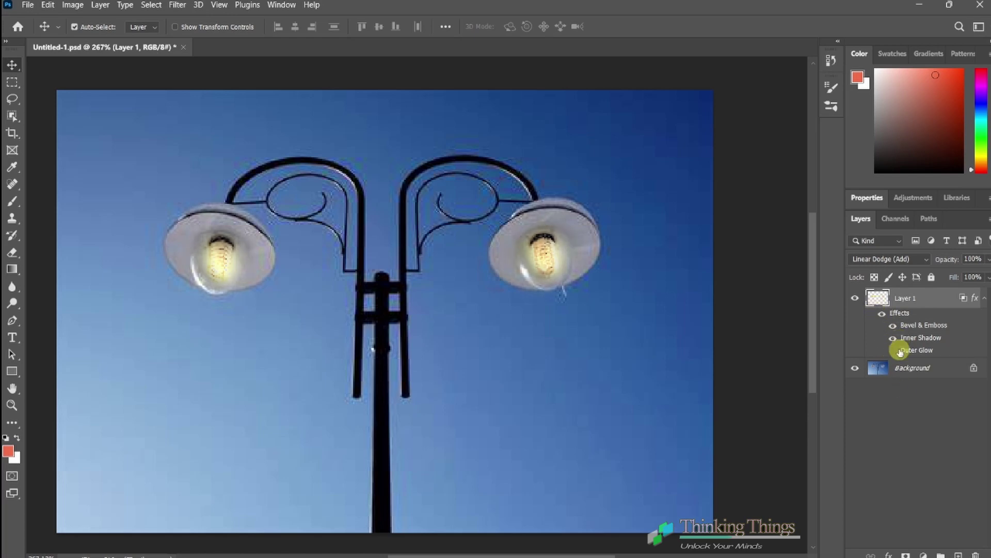
{"action": "left_click", "coordinate": [893, 351]}
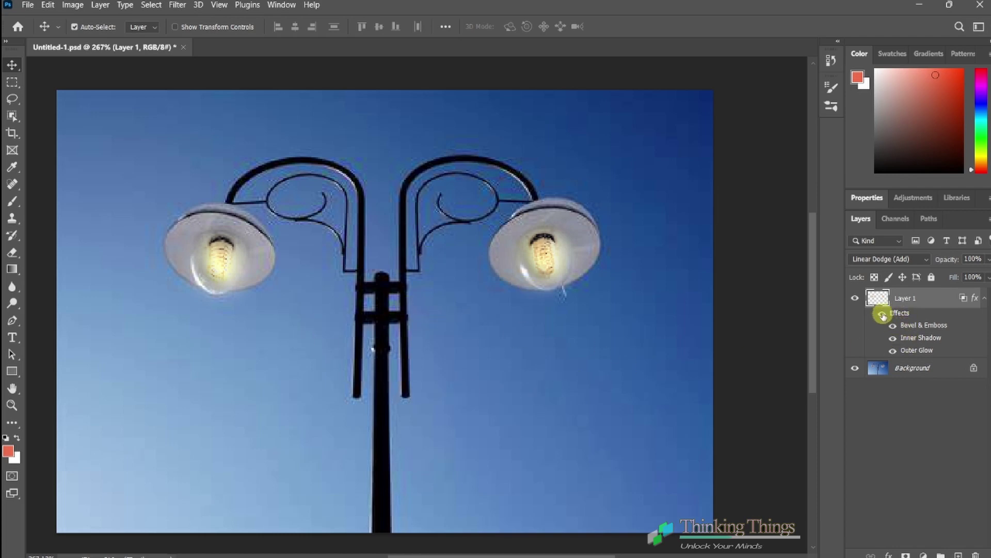
{"action": "left_click", "coordinate": [882, 314]}
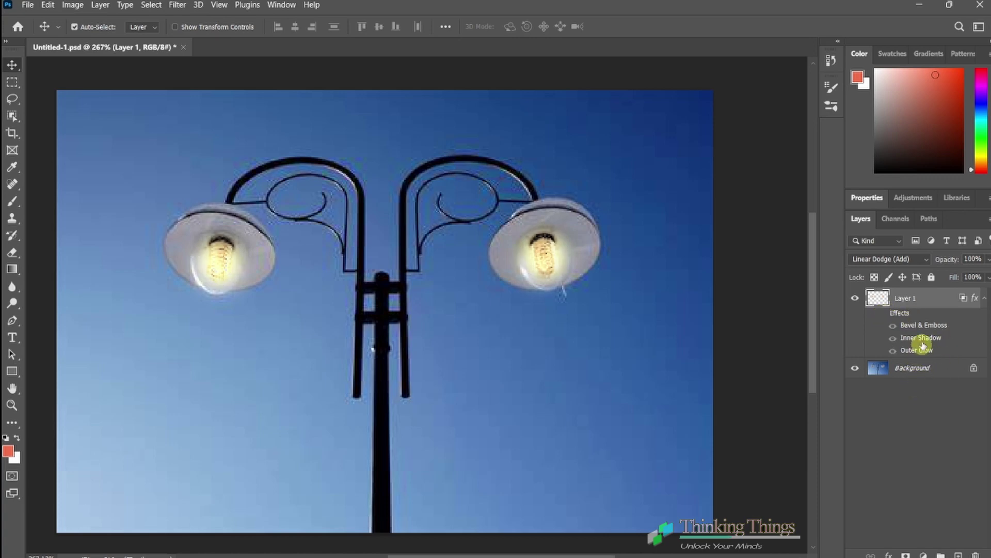
{"action": "left_click", "coordinate": [882, 314]}
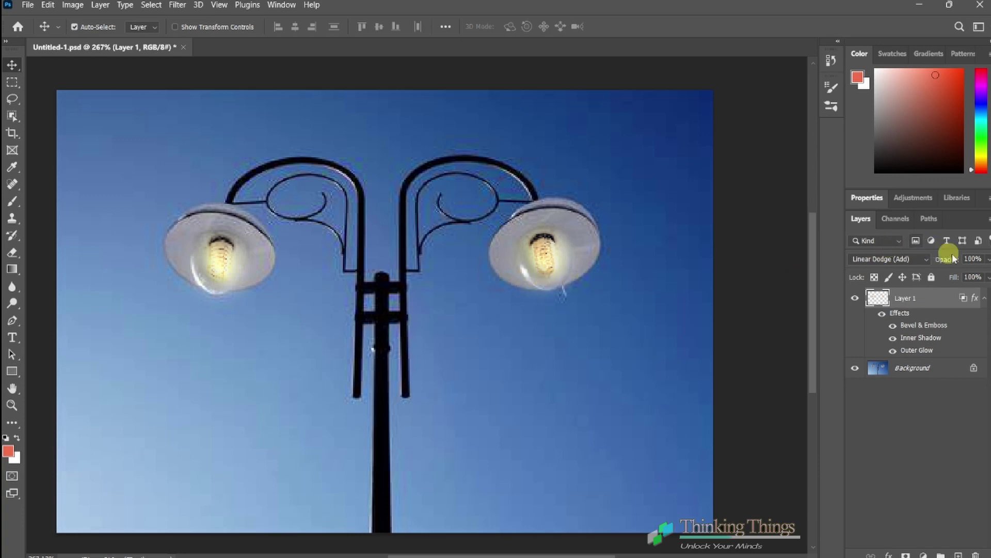
{"action": "left_click", "coordinate": [988, 263]}
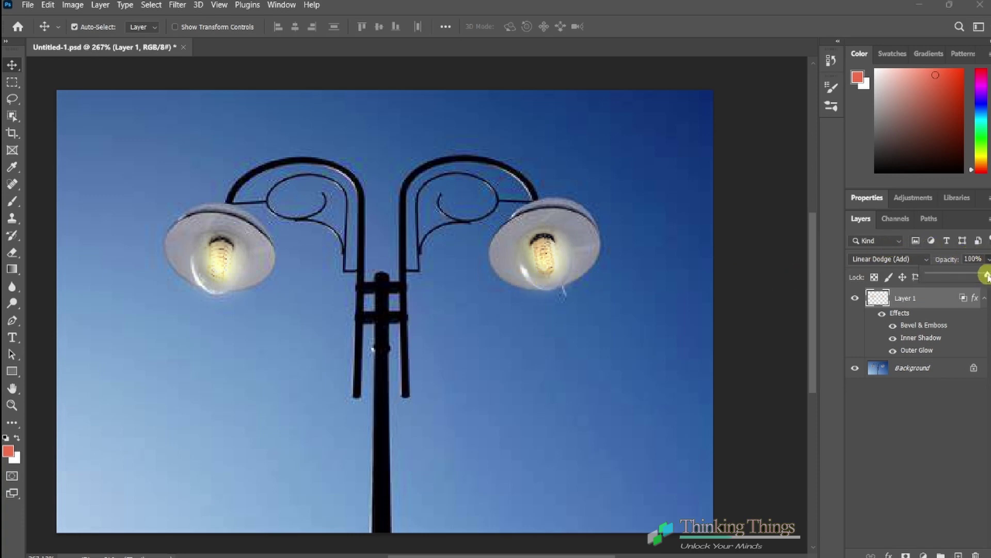
{"action": "left_click_drag", "start_coordinate": [985, 276], "coordinate": [961, 279]}
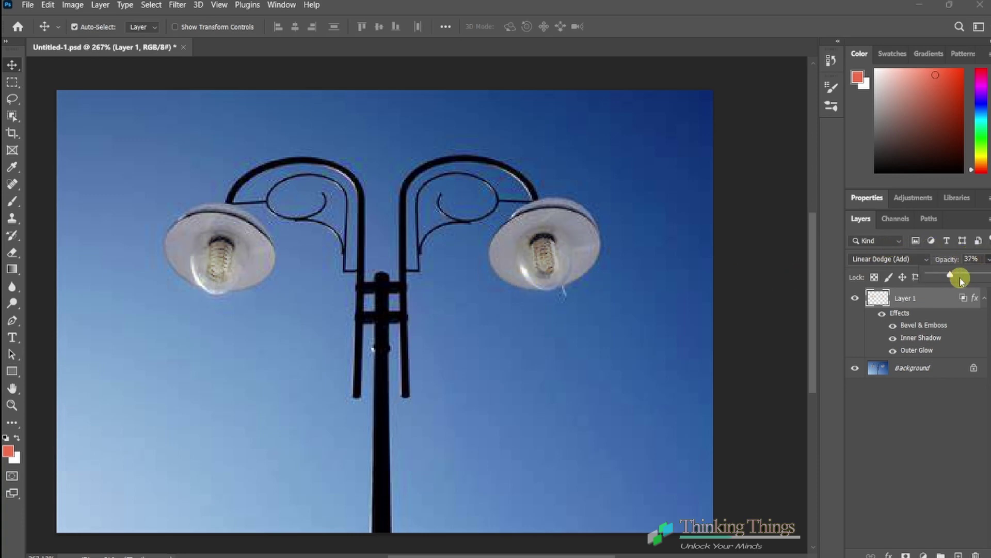
{"action": "left_click_drag", "start_coordinate": [951, 276], "coordinate": [988, 277]}
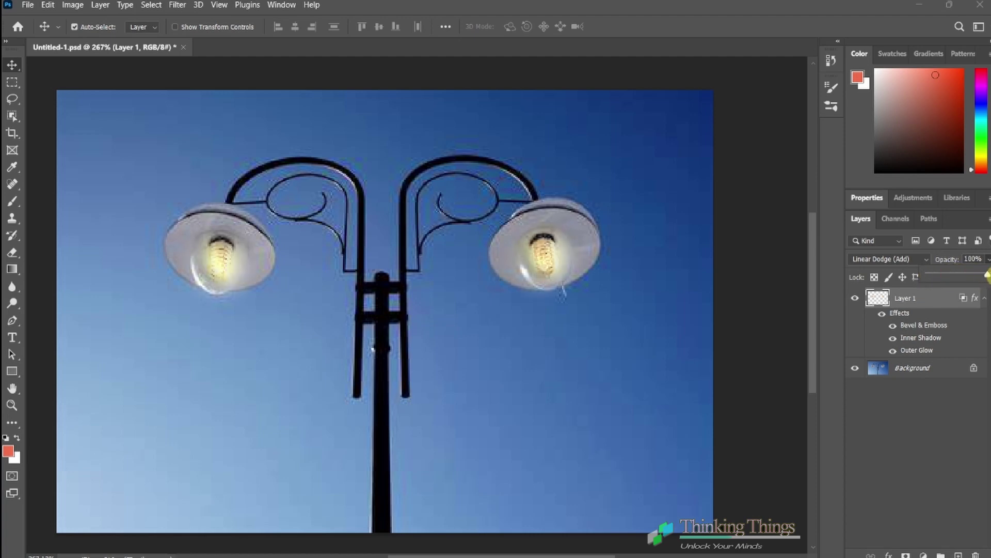
{"action": "left_click", "coordinate": [987, 334]}
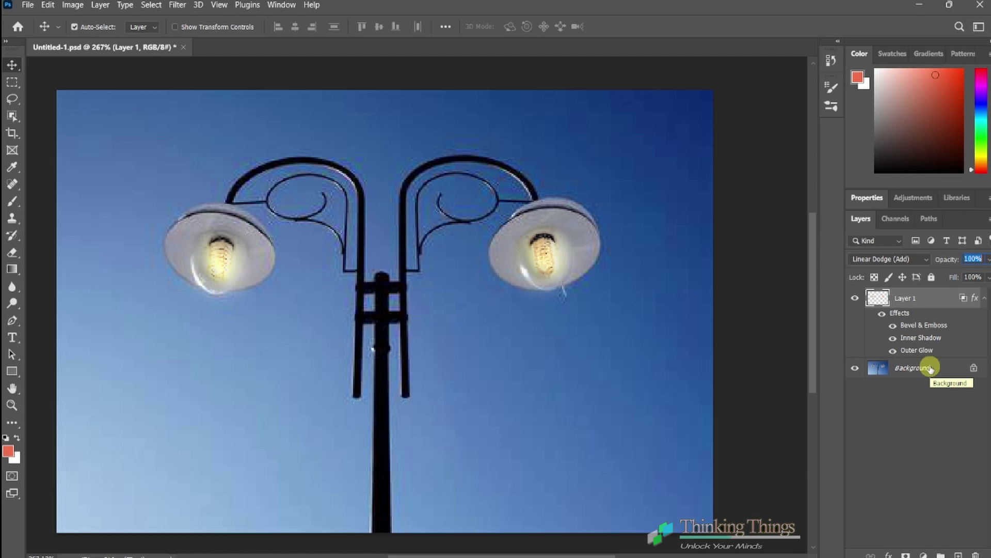
{"action": "right_click", "coordinate": [913, 302]}
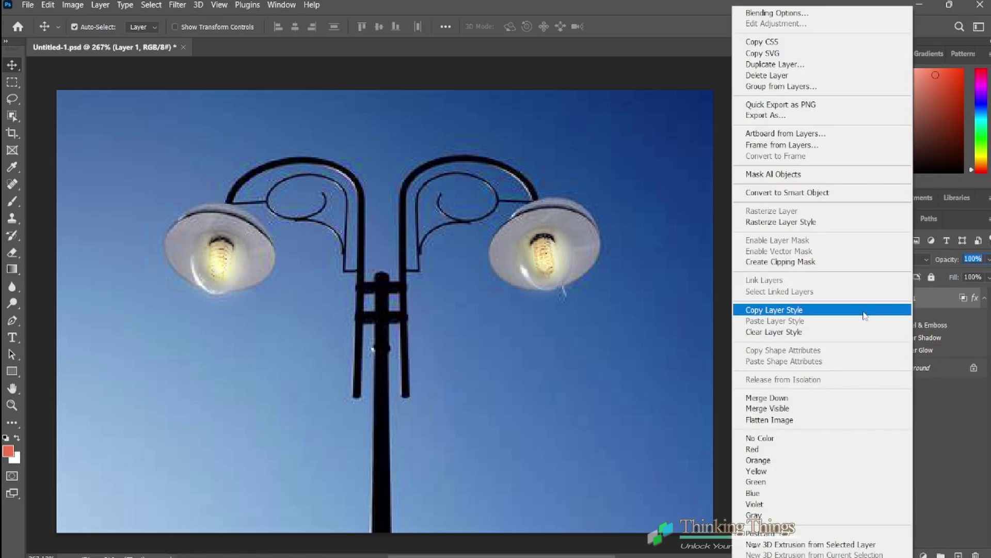
{"action": "left_click", "coordinate": [759, 313]}
{"action": "left_click", "coordinate": [958, 331]}
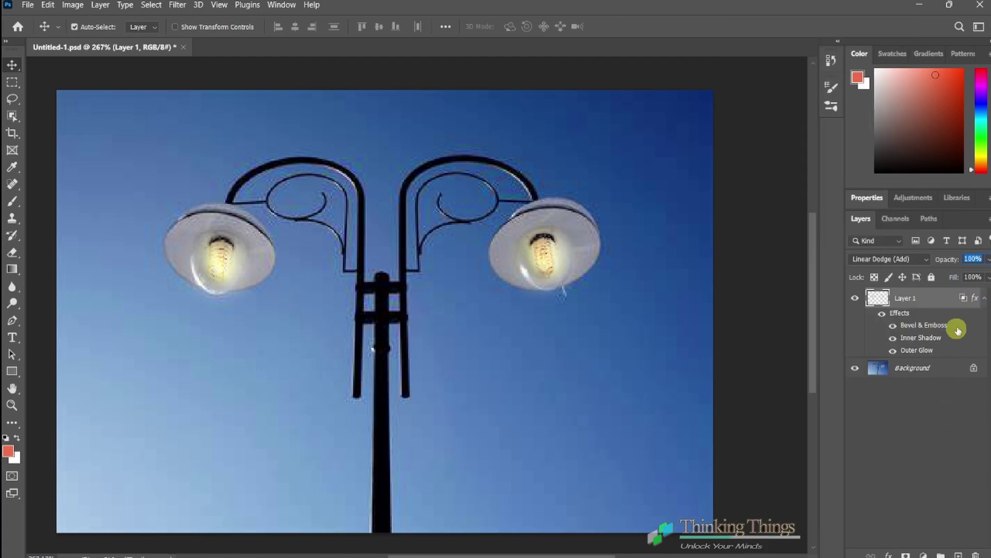
{"action": "left_click", "coordinate": [101, 5]}
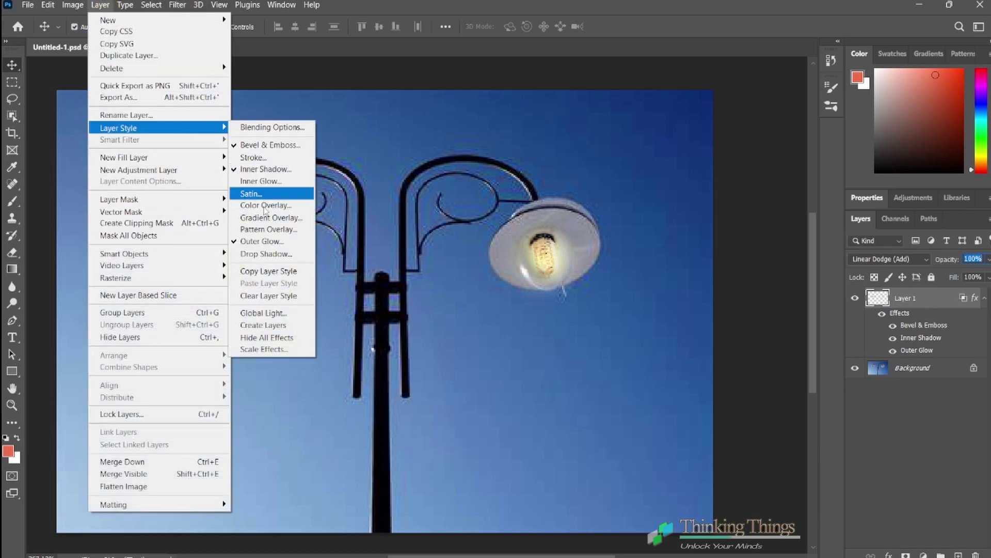
{"action": "mouse_move", "coordinate": [119, 129]}
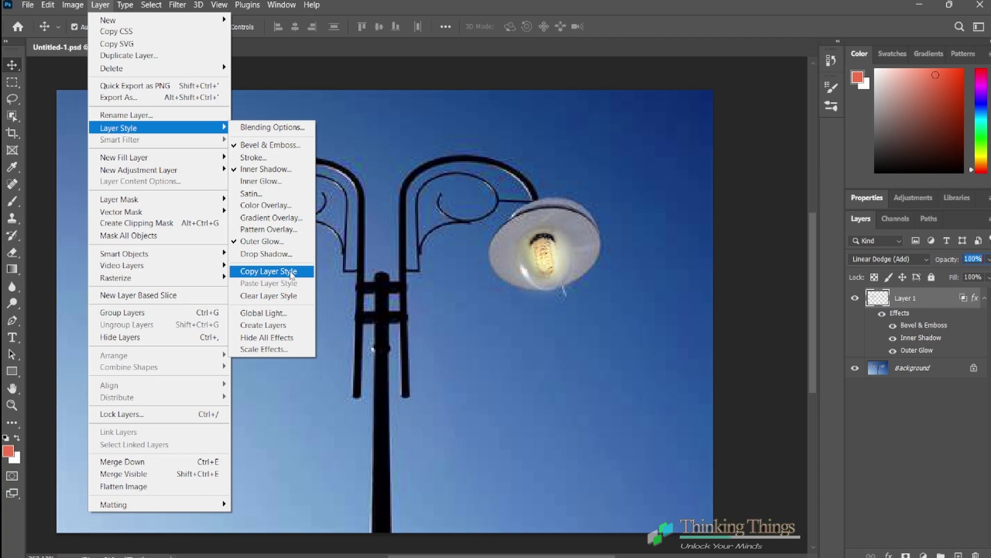
{"action": "left_click", "coordinate": [291, 274]}
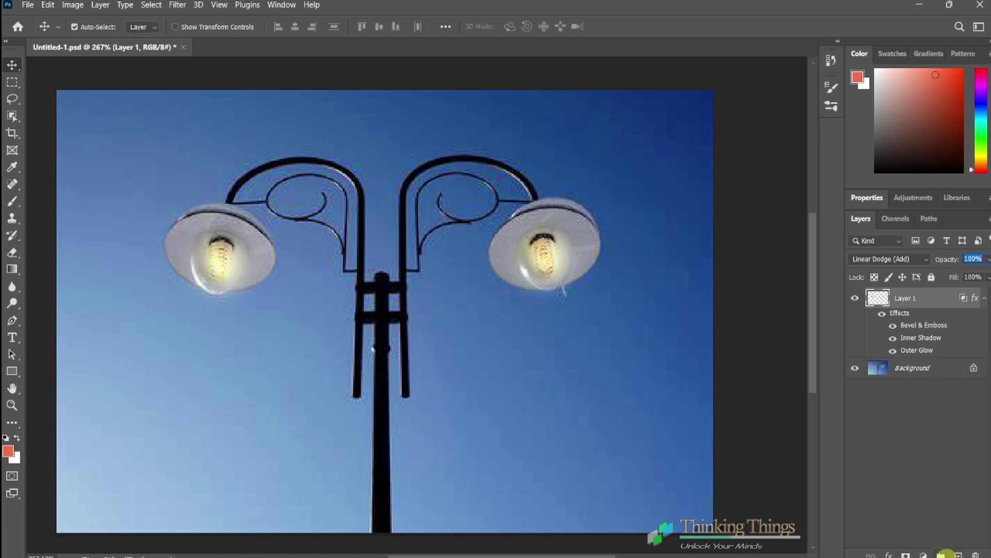
Step: Add an empty Layer 2 and prepare a soft round brush with a deep red foreground colour
{"action": "left_click", "coordinate": [958, 554]}
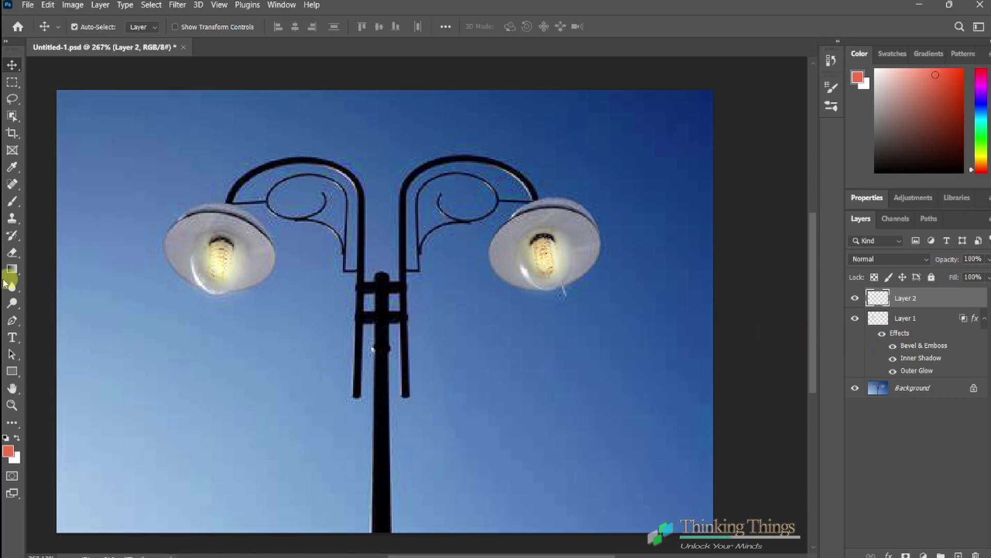
{"action": "left_click", "coordinate": [13, 201]}
{"action": "left_click", "coordinate": [80, 26]}
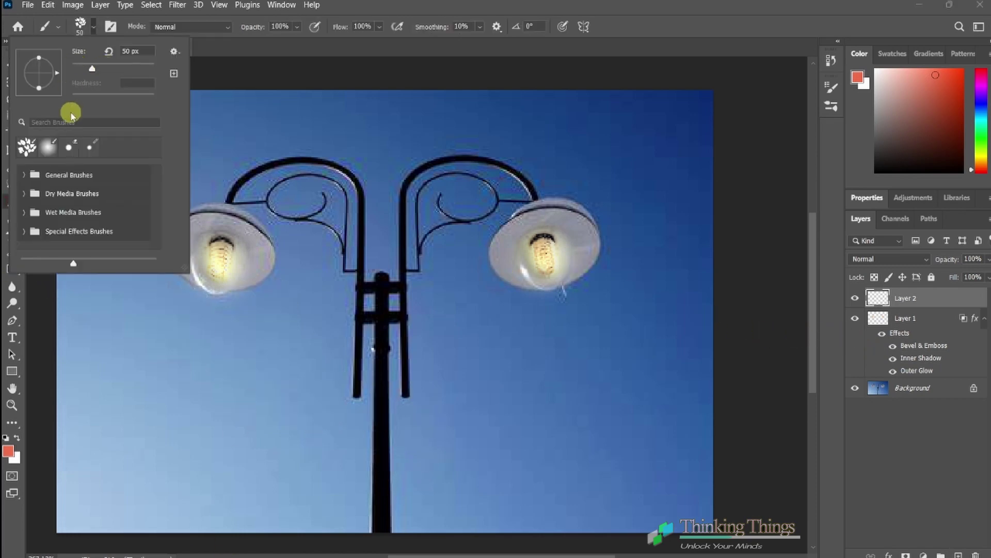
{"action": "left_click", "coordinate": [48, 146]}
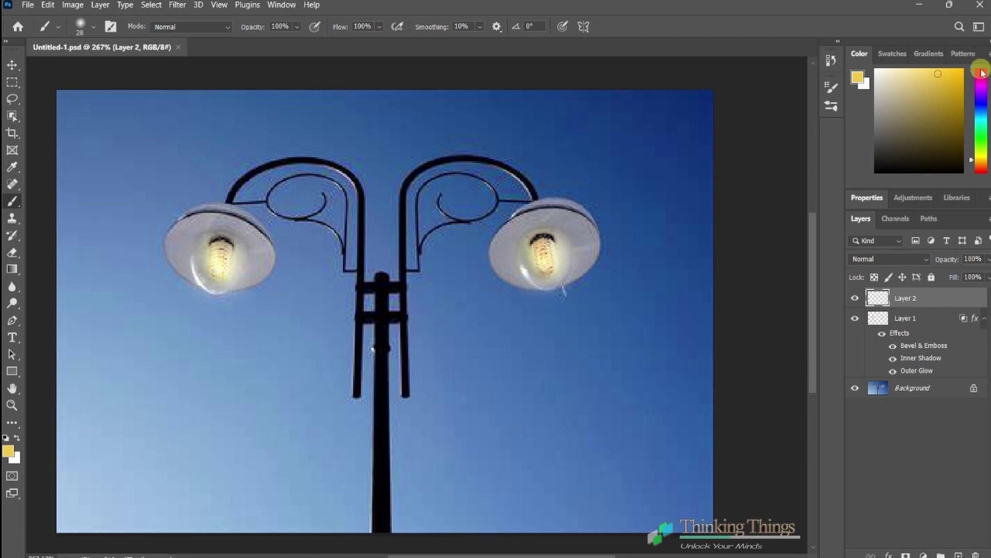
{"action": "left_click", "coordinate": [981, 73]}
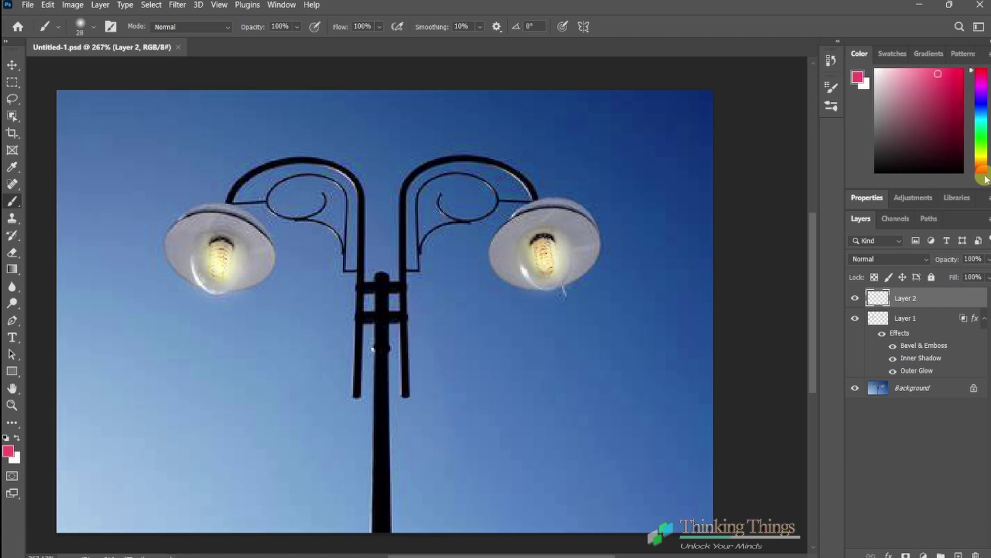
{"action": "left_click", "coordinate": [983, 174]}
{"action": "left_click", "coordinate": [955, 76]}
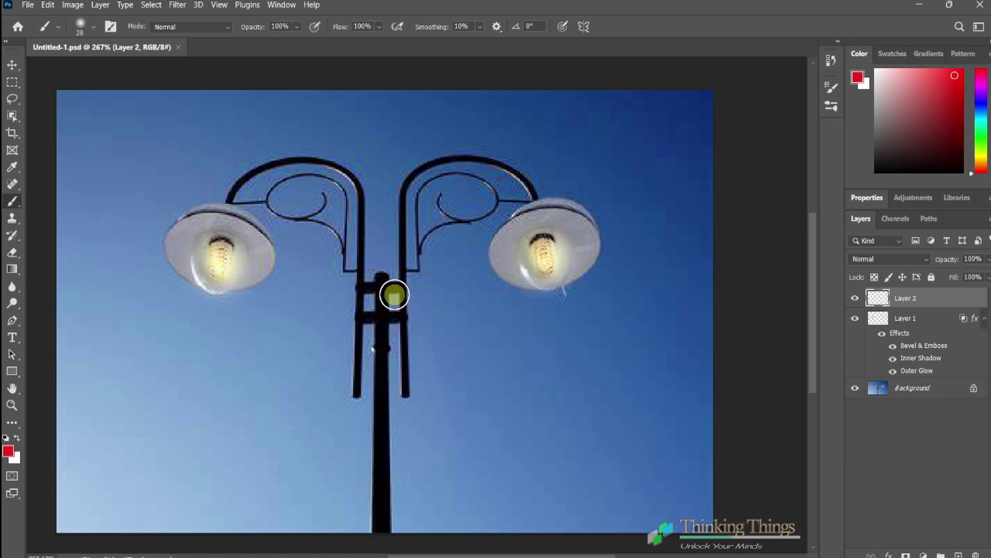
Step: Paint a soft red stroke down the lamp post's pole from crossbar to bottom
{"action": "left_click_drag", "start_coordinate": [382, 278], "coordinate": [381, 531]}
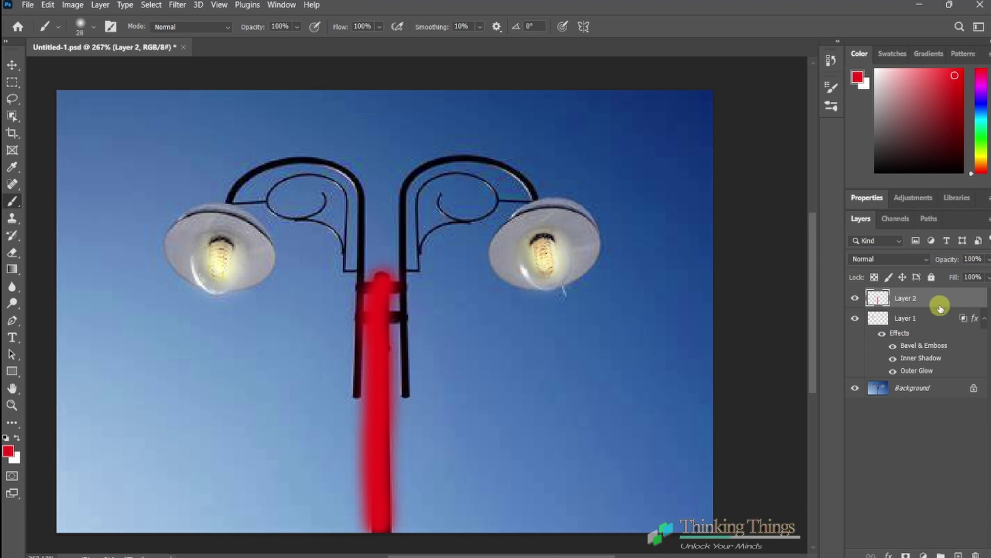
{"action": "right_click", "coordinate": [942, 304]}
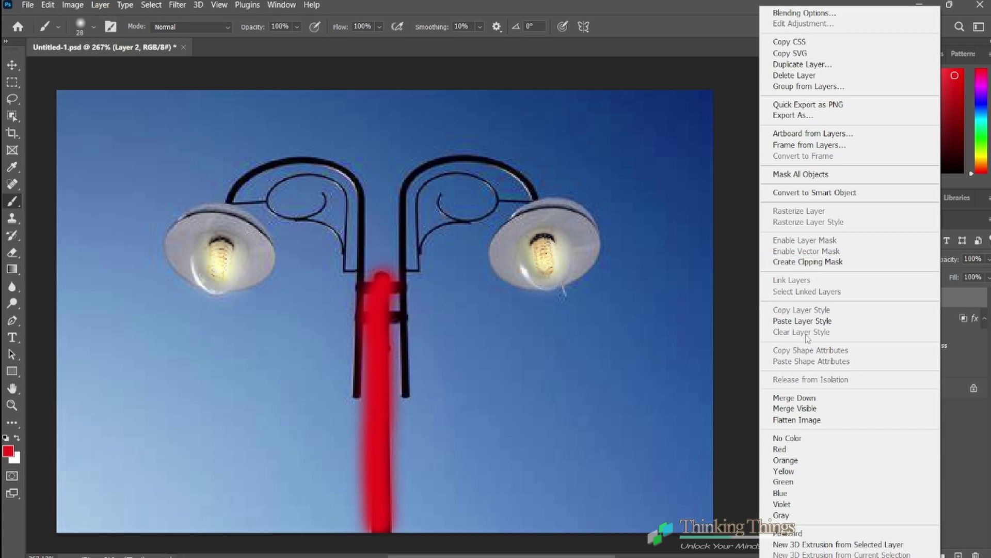
Step: Paste Layer 1's three effects onto Layer 2, turning the red pole into a pinkish glow
{"action": "left_click", "coordinate": [815, 322]}
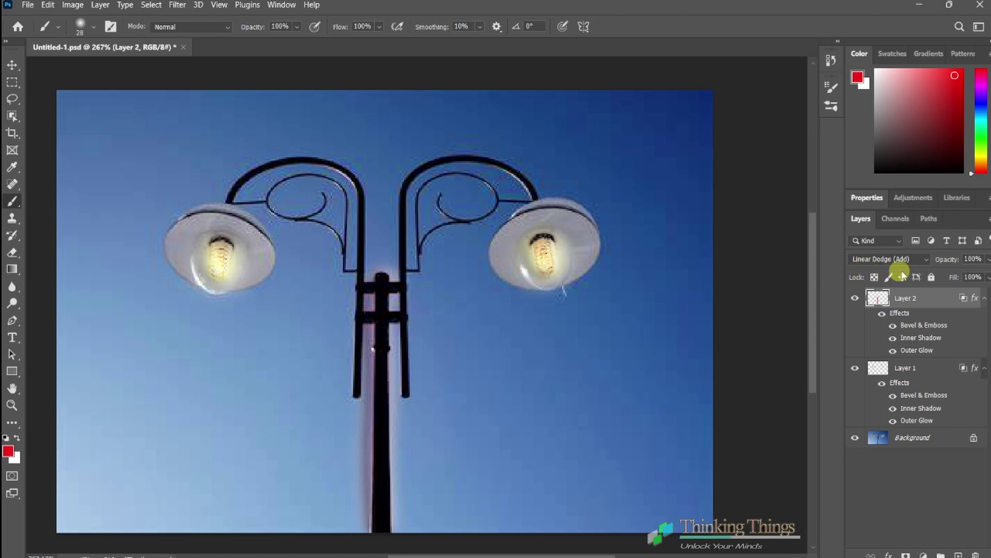
Step: Compare the pole with and without Layer 2, leaving Layer 2 hidden so the bulbs alone glow
{"action": "left_click", "coordinate": [917, 370]}
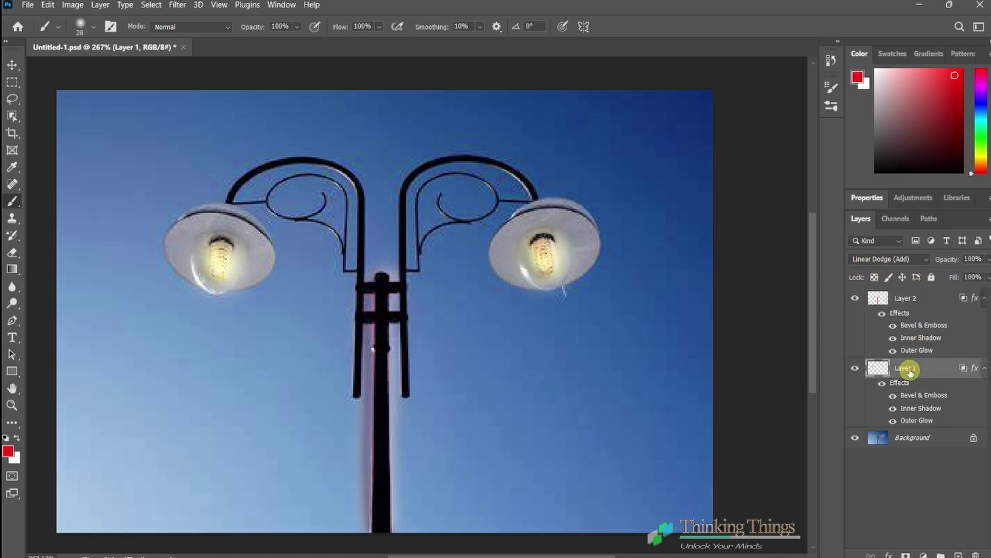
{"action": "left_click", "coordinate": [905, 298]}
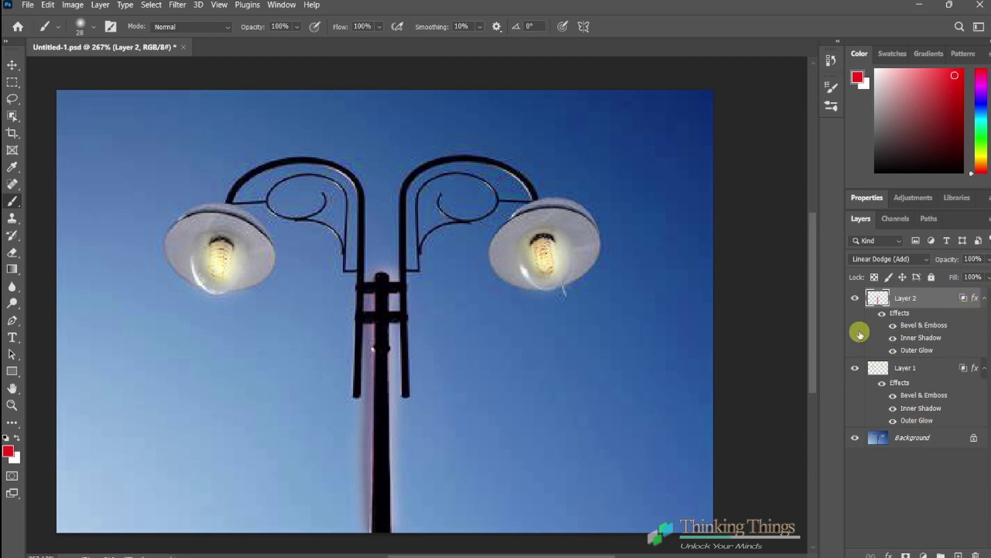
{"action": "left_click", "coordinate": [855, 298]}
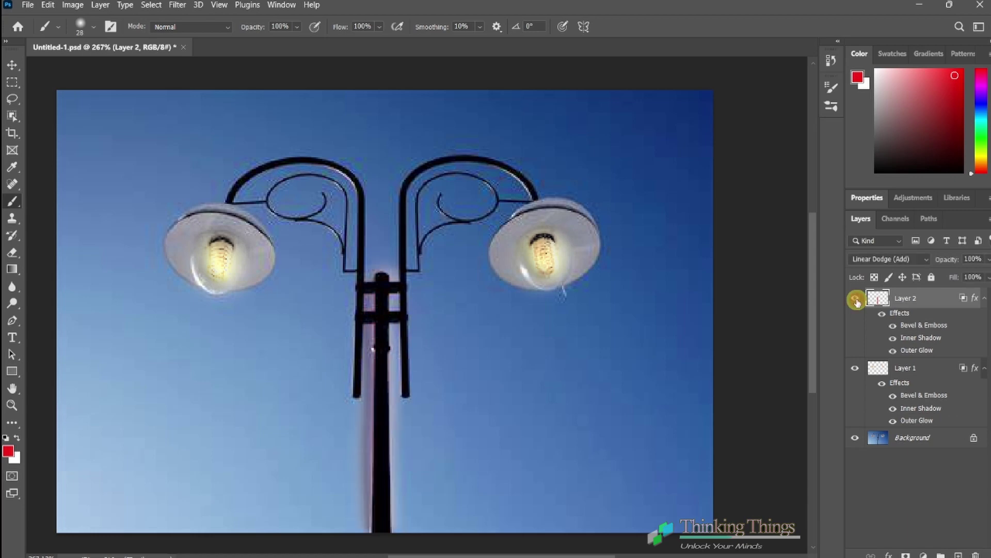
{"action": "left_click", "coordinate": [855, 299]}
{"action": "left_click", "coordinate": [855, 368]}
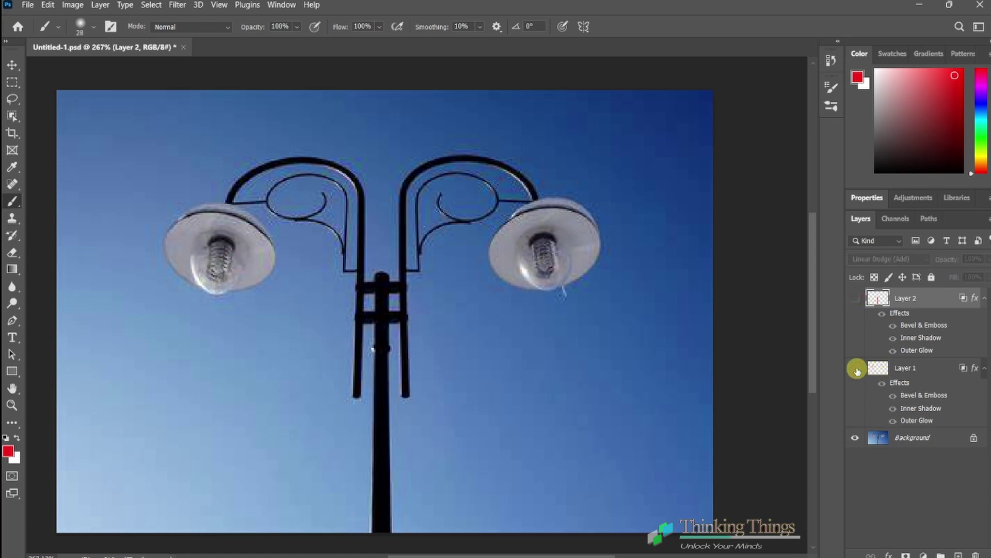
{"action": "key", "text": "v"}
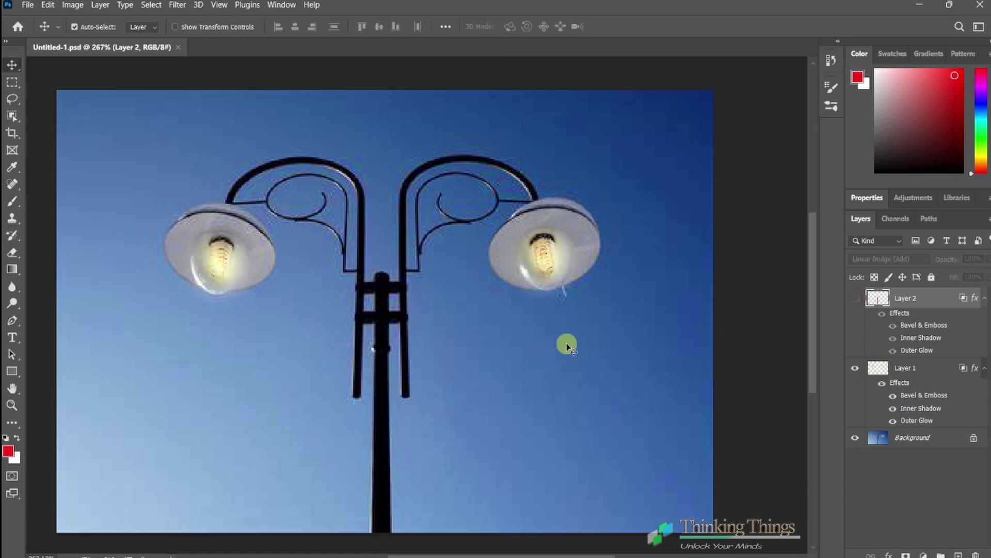